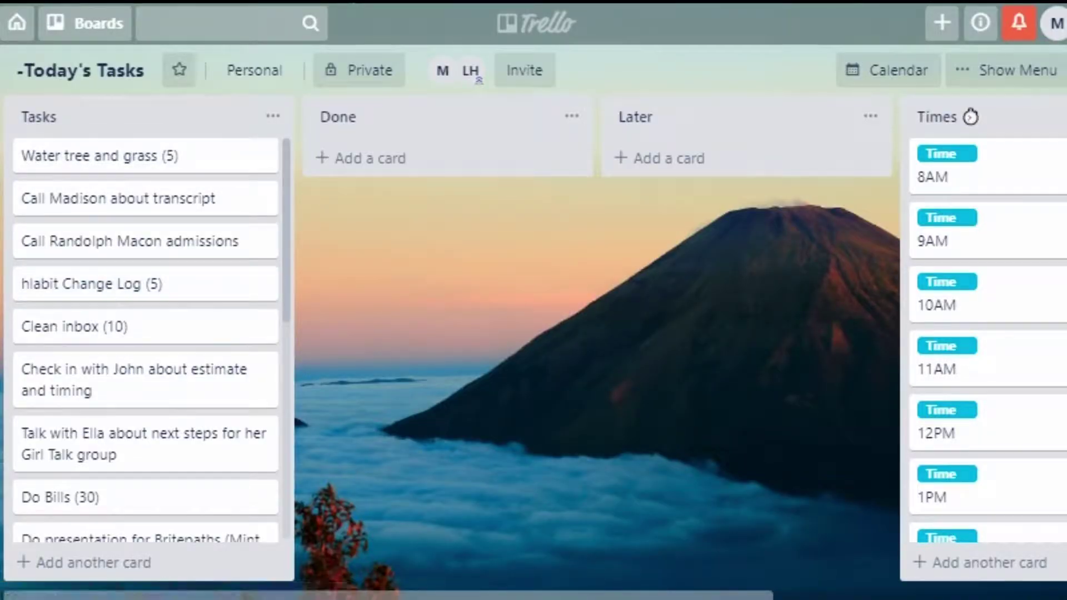
# Drag Water tree and grass (5) into Done, then place Clean inbox and Habit Change Log lower in Tasks.
pyautogui.moveTo(145, 156); pyautogui.dragTo(448, 157)
pyautogui.moveTo(144, 283); pyautogui.dragTo(136, 383)
pyautogui.moveTo(139, 241); pyautogui.dragTo(139, 453)
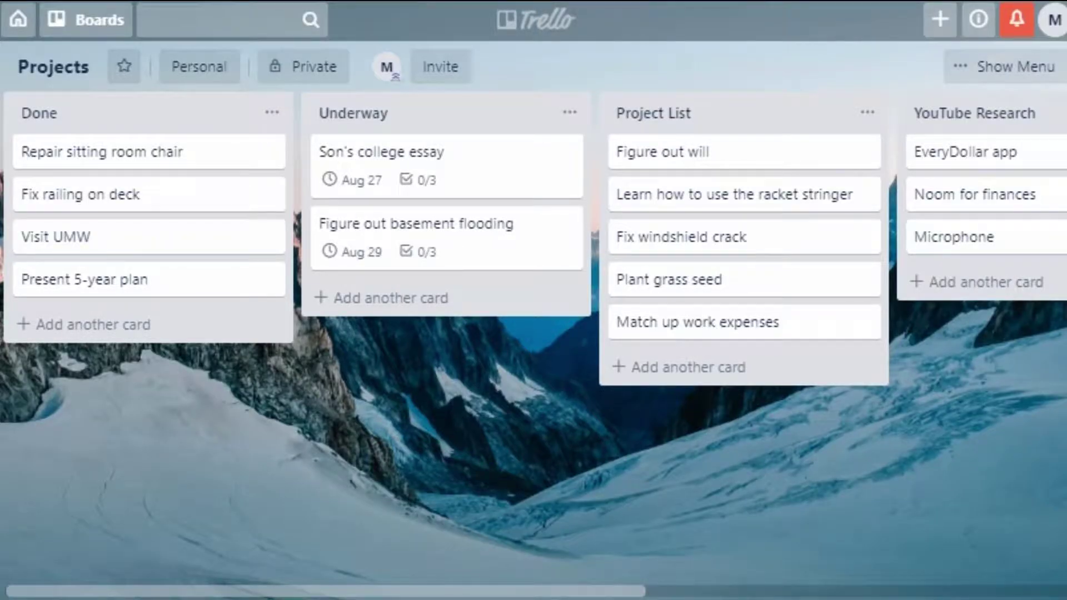
pyautogui.click(654, 113)
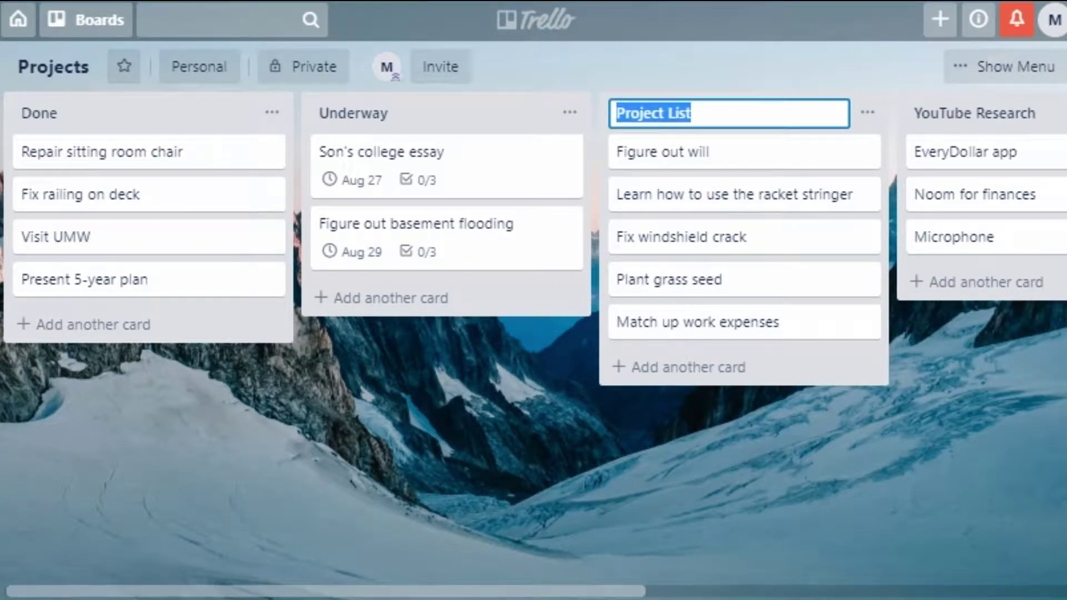
pyautogui.press('Return')
pyautogui.hscroll(5, 722, 237)
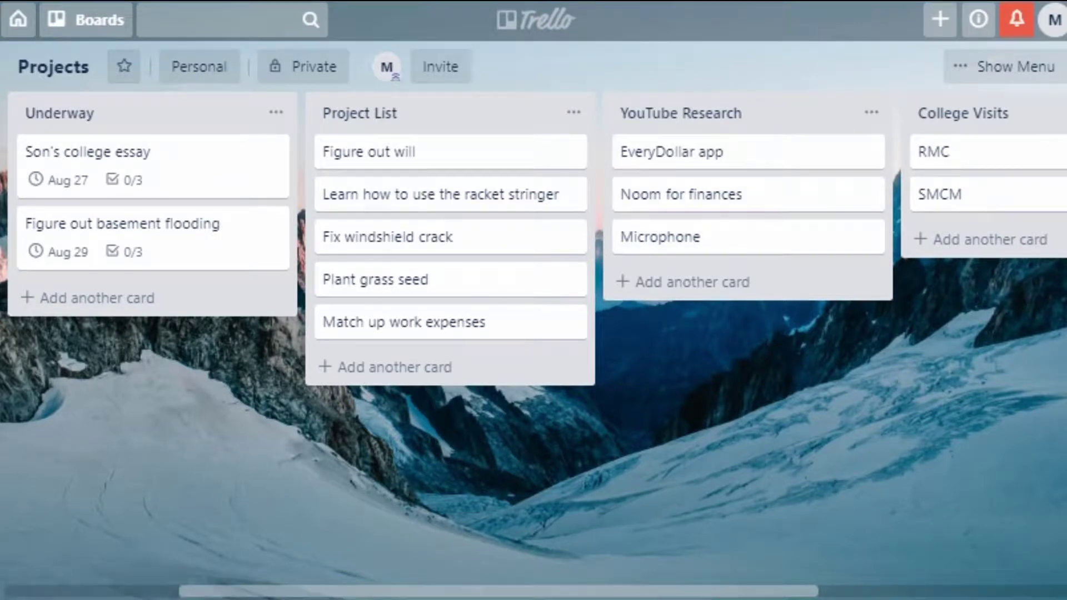
pyautogui.click(963, 113)
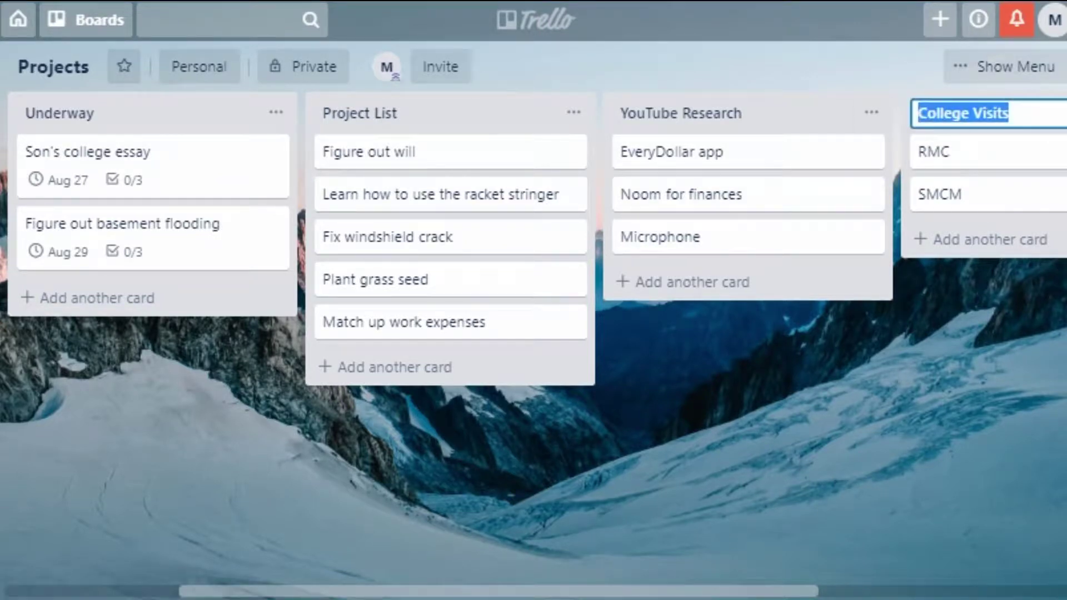
pyautogui.click(681, 112)
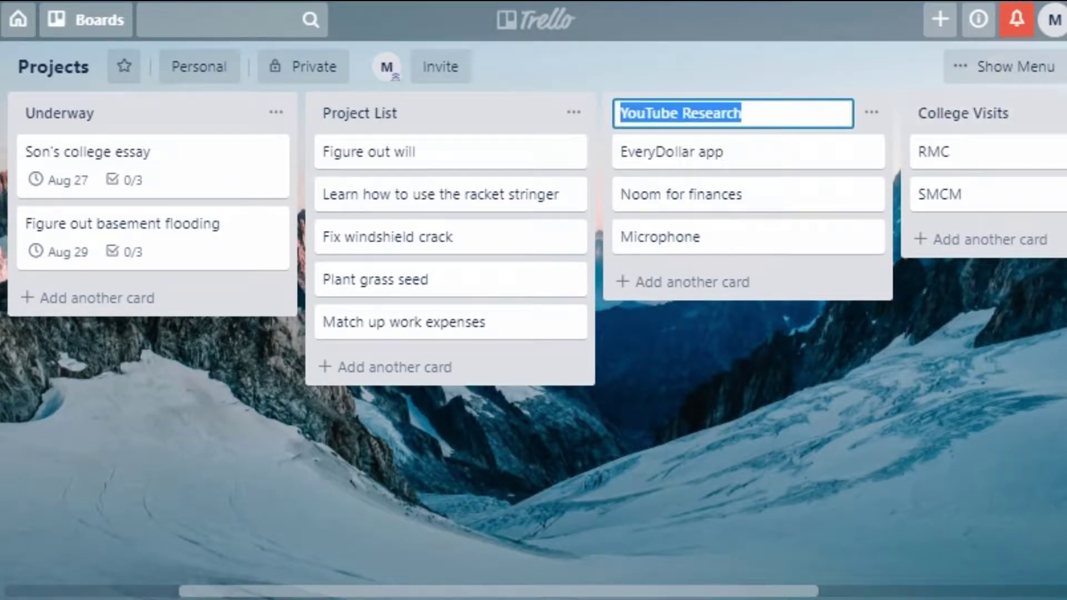
pyautogui.hscroll(-5, 534, 239)
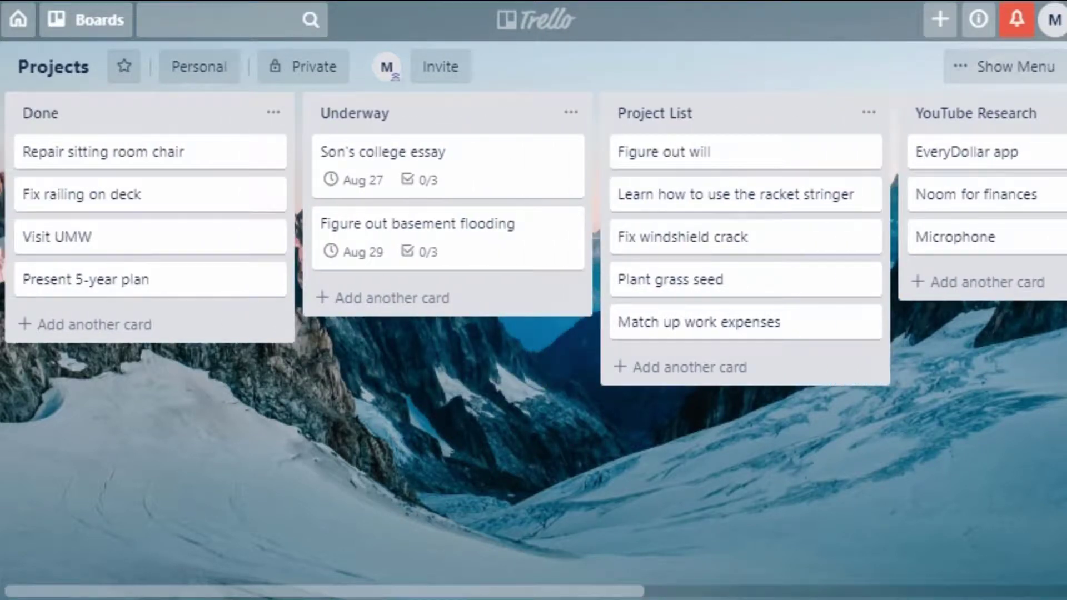
pyautogui.click(355, 112)
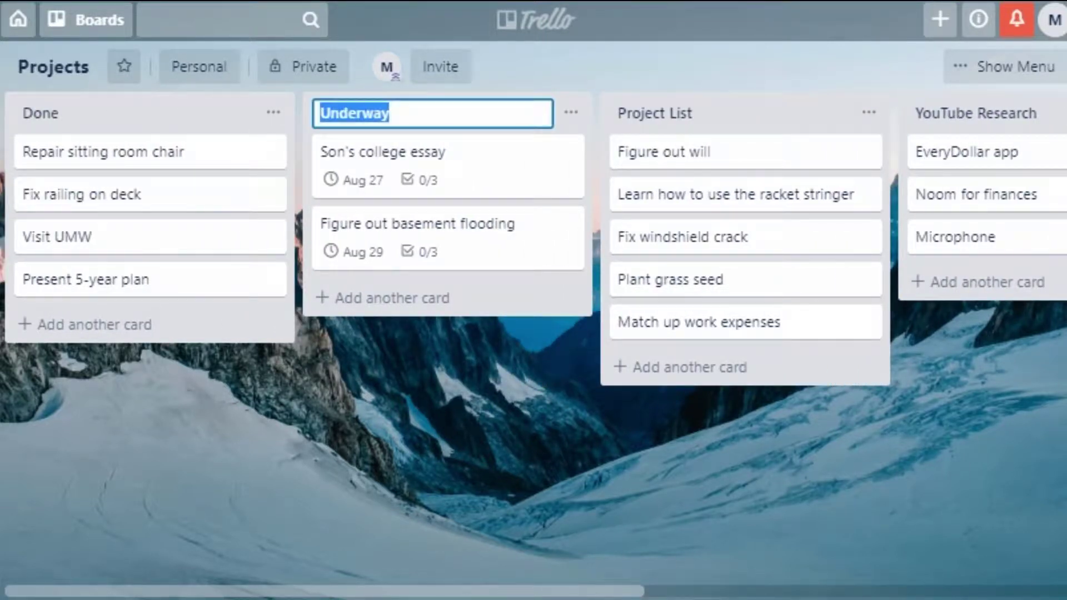
pyautogui.click(383, 161)
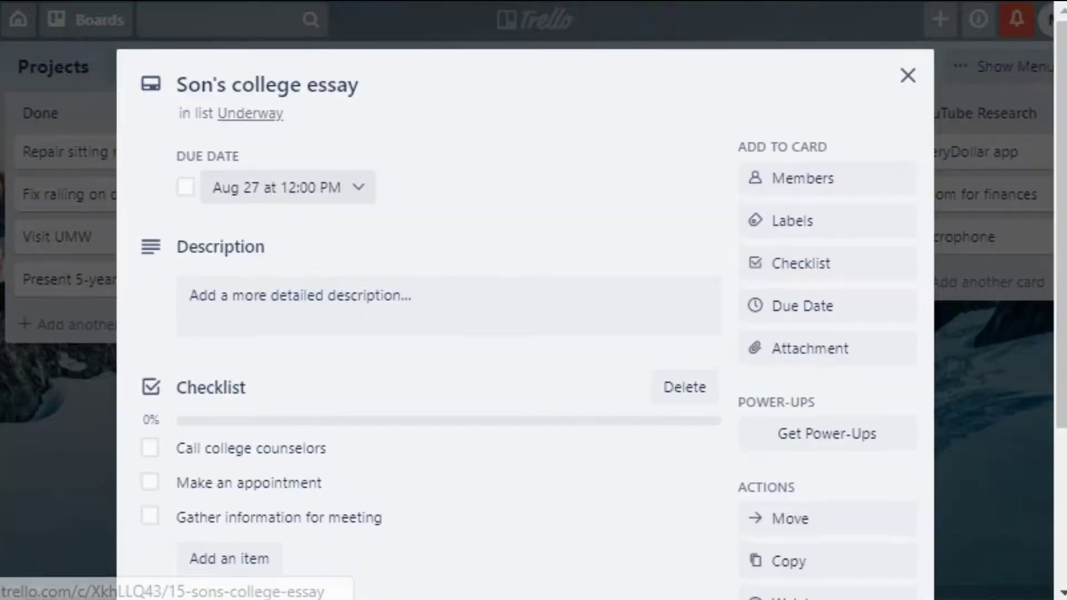
pyautogui.press('Escape')
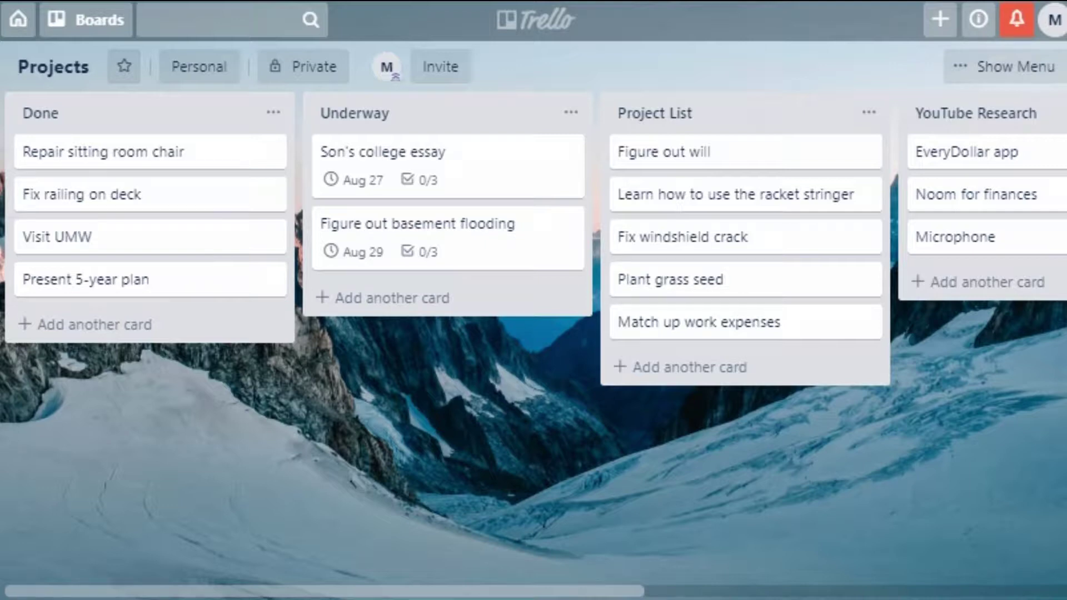
pyautogui.click(40, 113)
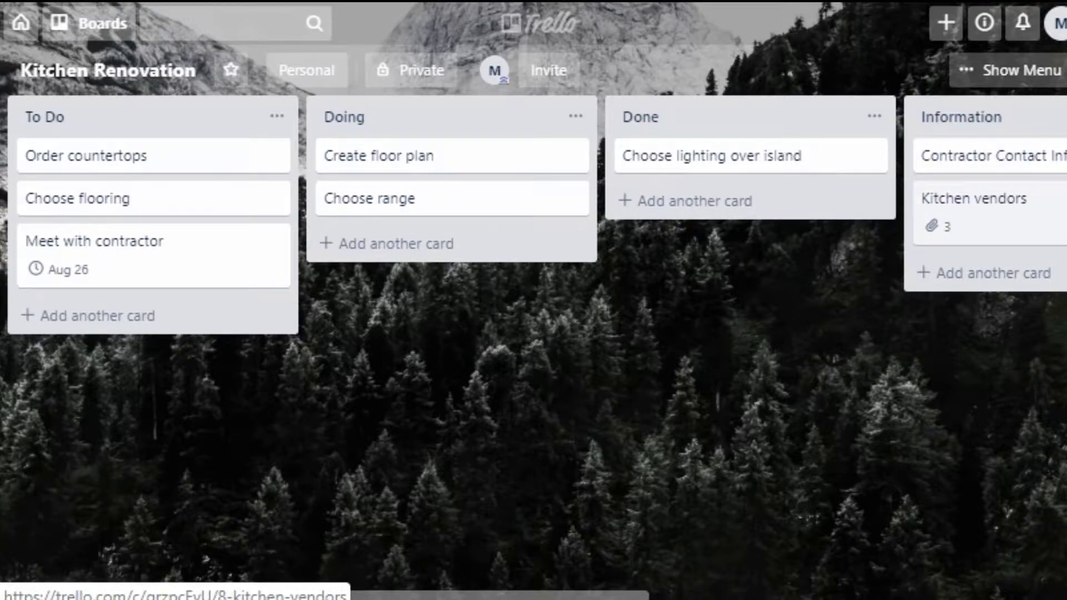
# View and close the Kitchen vendors and Contractor Contact Info cards, then scroll across the Kitchen Renovation lists.
pyautogui.click(978, 206)
pyautogui.press('Escape')
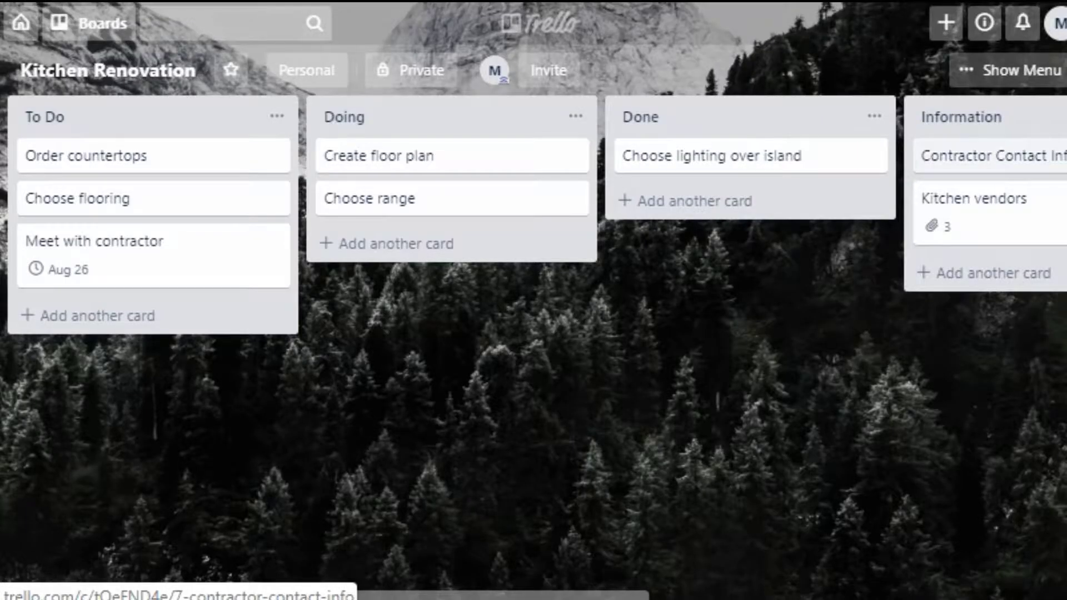
pyautogui.click(978, 156)
pyautogui.click(913, 79)
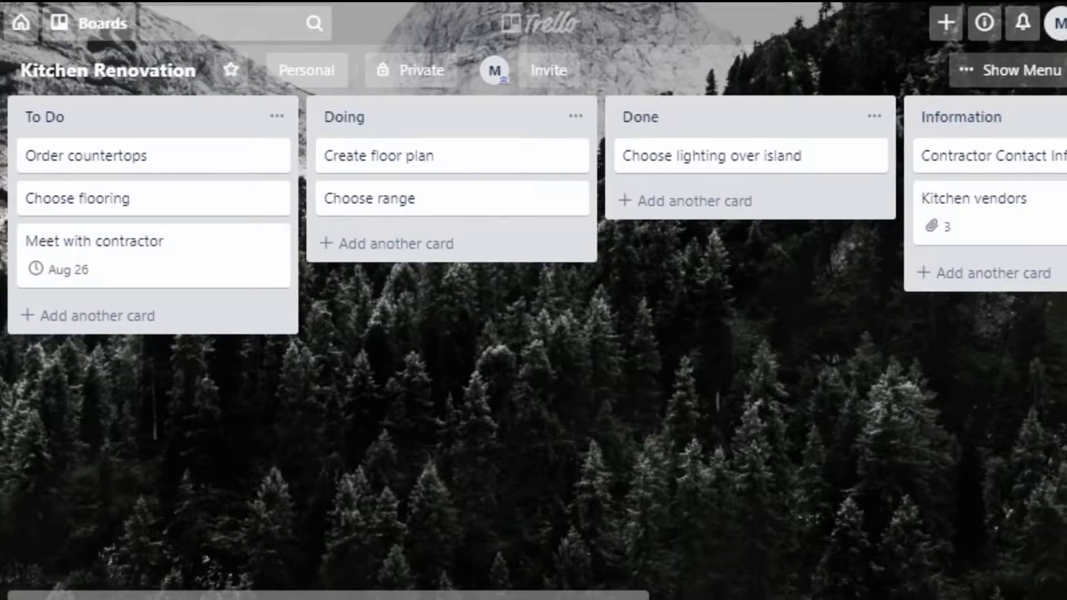
pyautogui.hscroll(10, 533, 344)
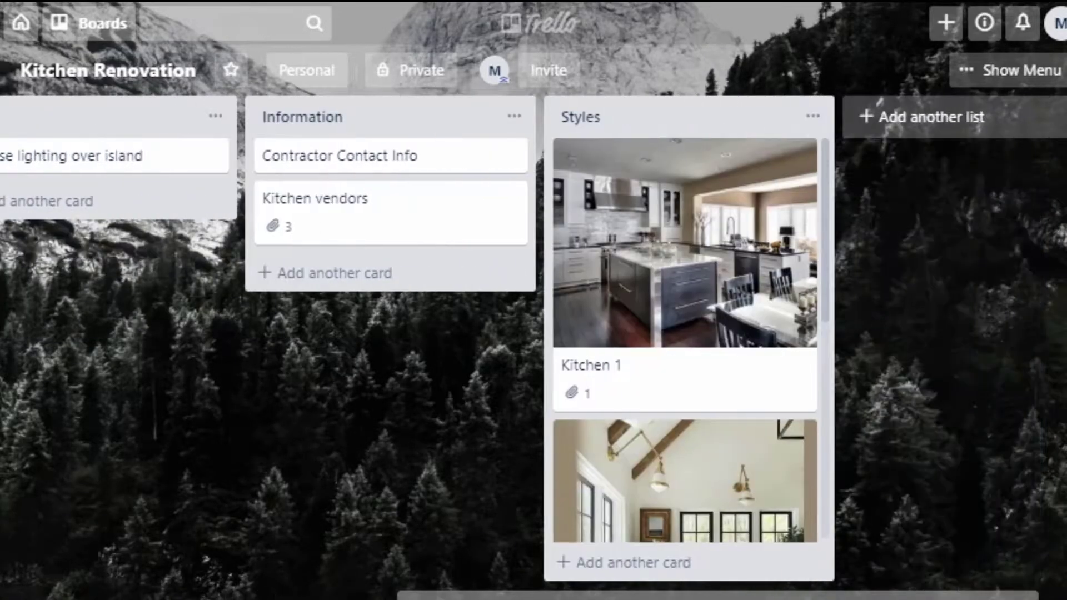
pyautogui.scroll(-7, 685, 340)
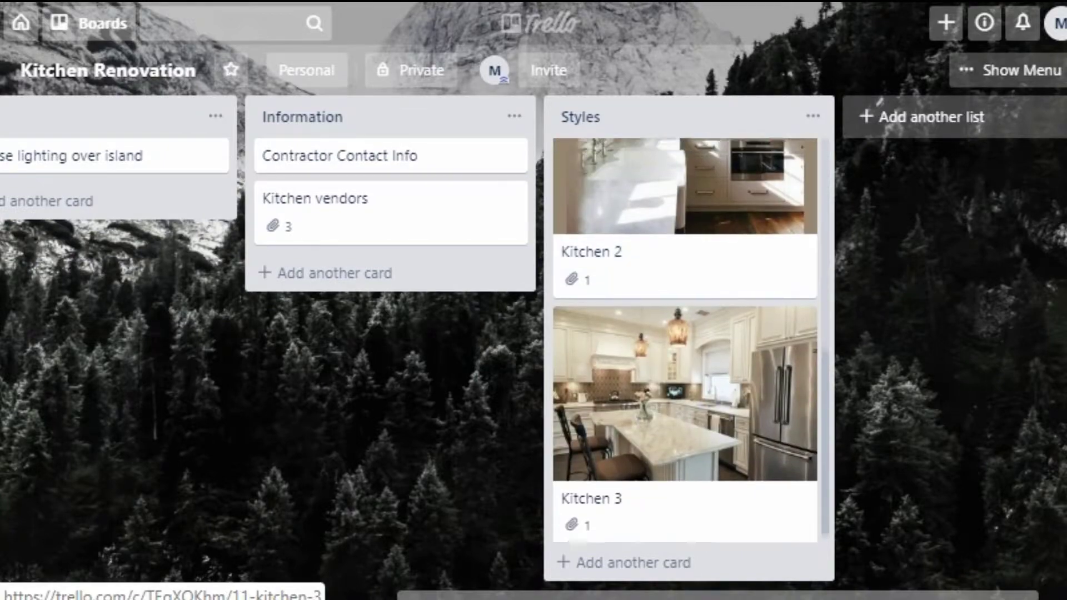
pyautogui.scroll(6, 685, 340)
pyautogui.hscroll(-10, 533, 339)
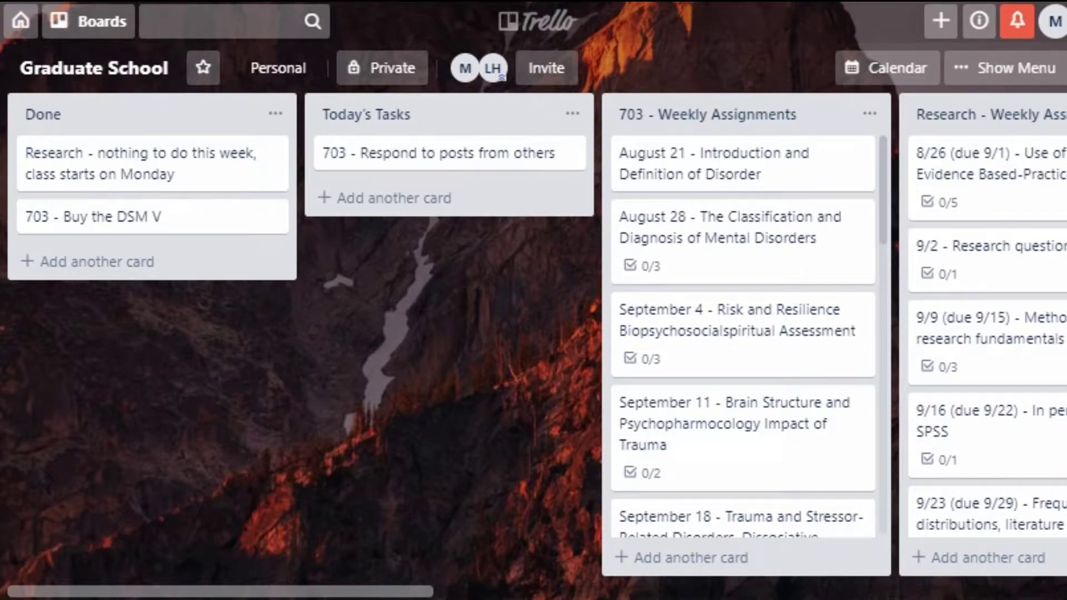
# Scroll across the Graduate School board and select the Projects and Papers and Class Information list titles.
pyautogui.hscroll(3, 533, 333)
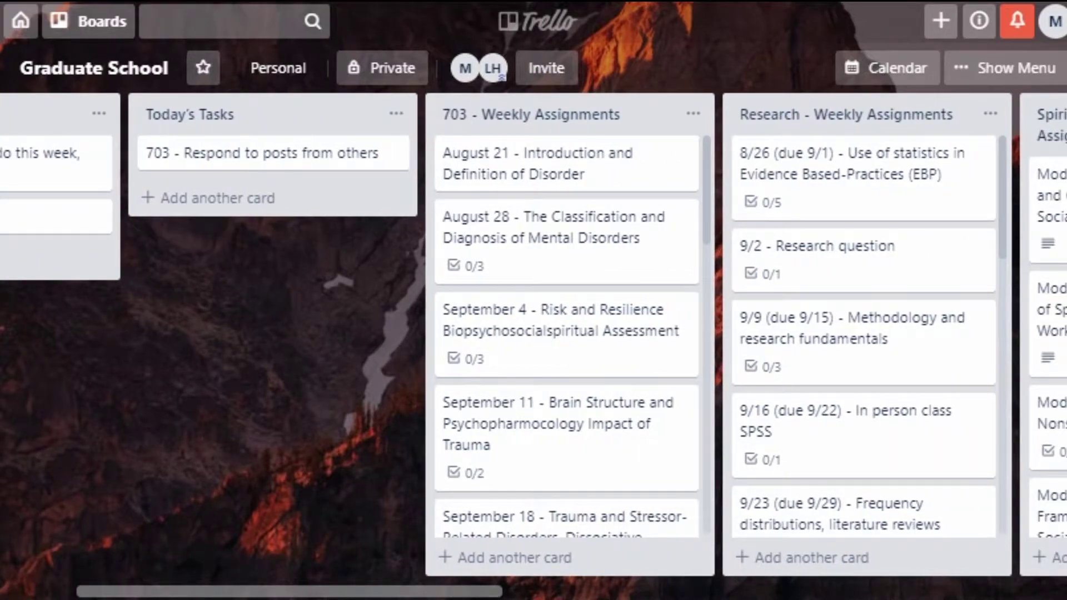
pyautogui.hscroll(6, 533, 333)
pyautogui.hscroll(-6, 533, 333)
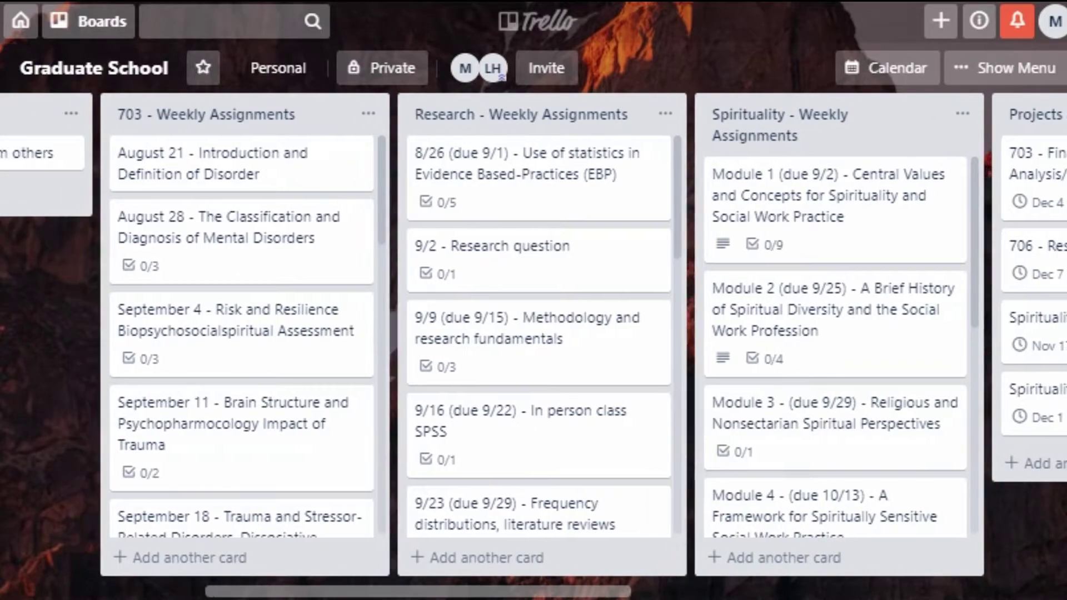
pyautogui.hscroll(11, 533, 333)
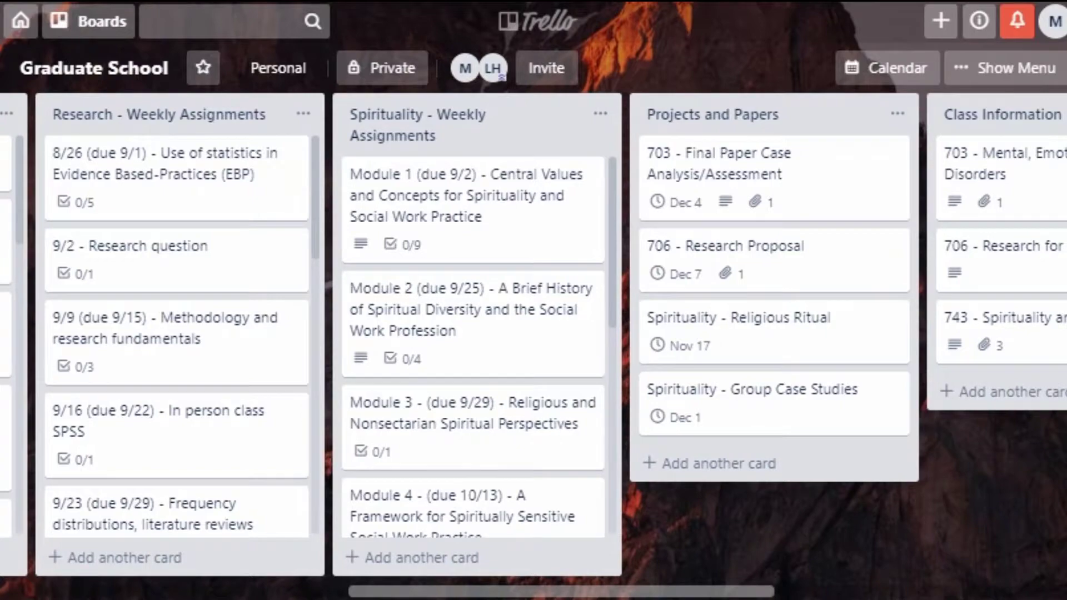
pyautogui.hscroll(7, 533, 333)
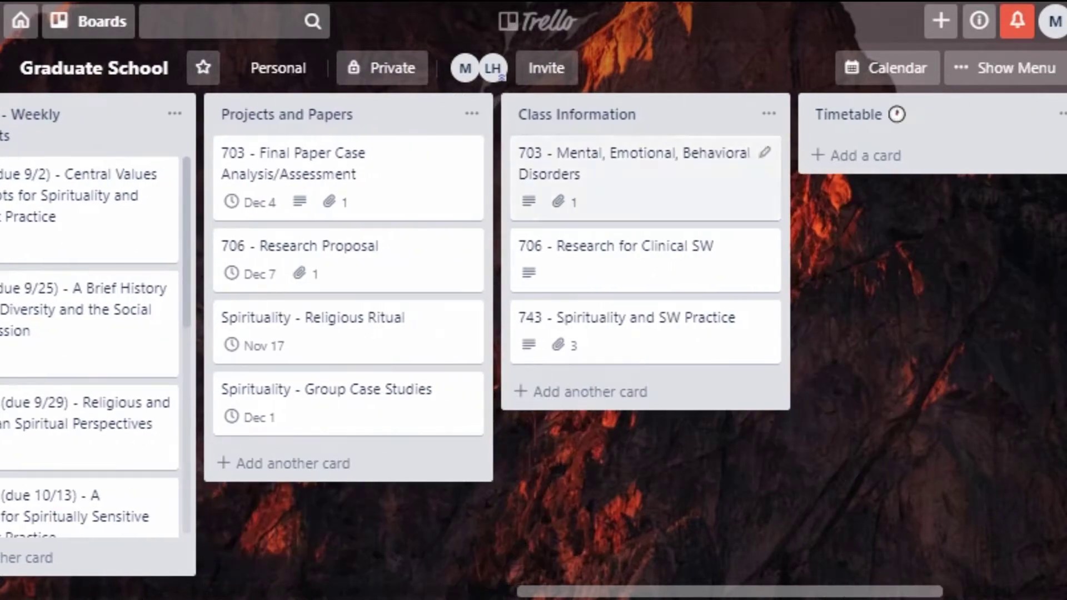
pyautogui.click(287, 114)
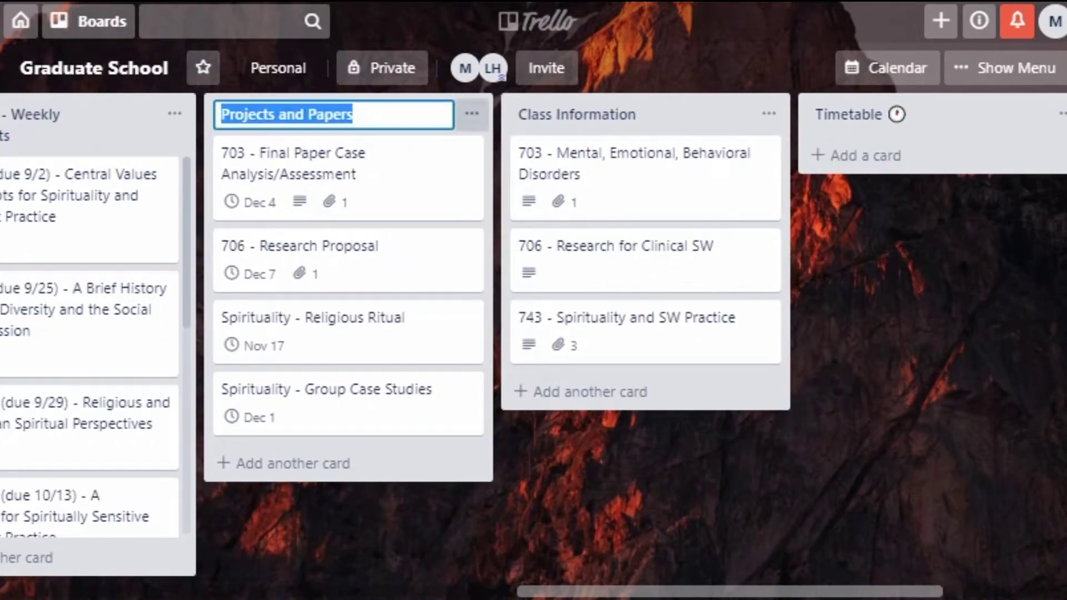
pyautogui.click(576, 115)
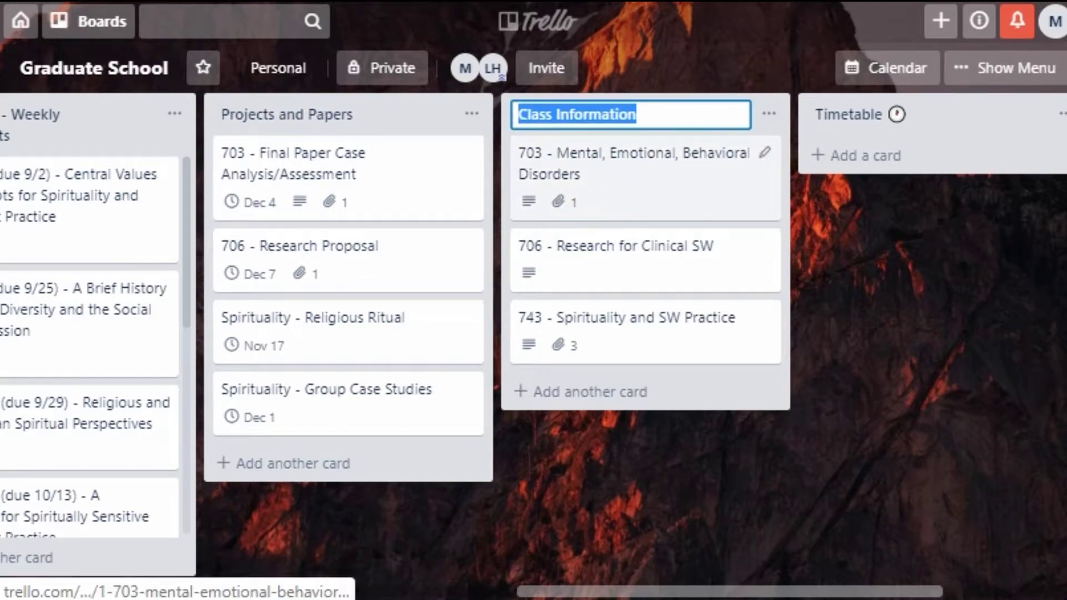
# Review the 703 - Mental, Emotional, Behavioral Disorders card details, then return to the board.
pyautogui.click(633, 167)
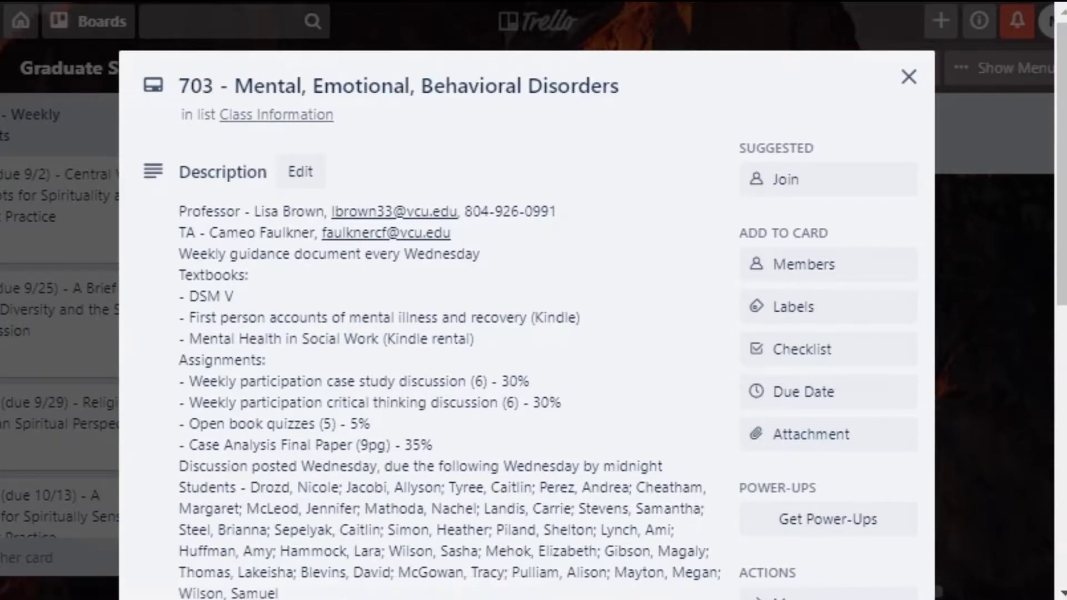
pyautogui.scroll(-6, 423, 333)
pyautogui.scroll(6, 422, 333)
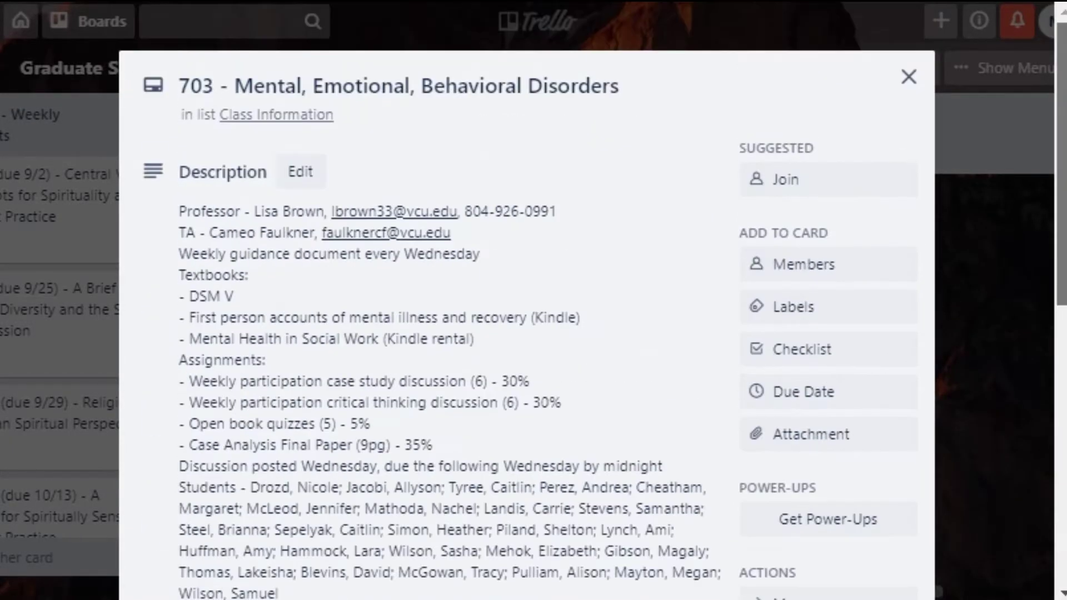
pyautogui.click(908, 76)
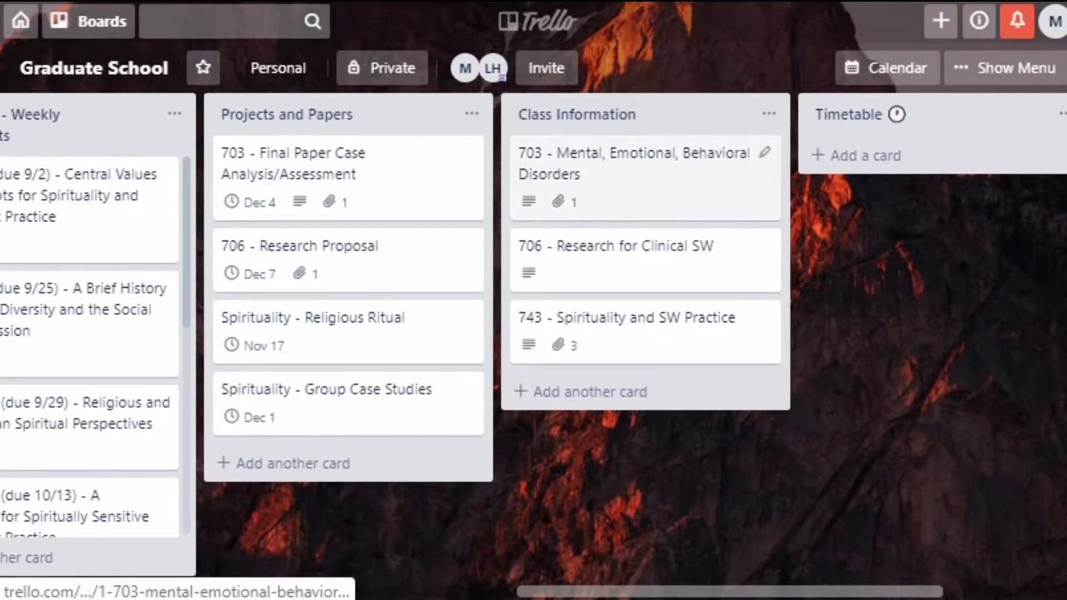
pyautogui.hscroll(-20, 534, 333)
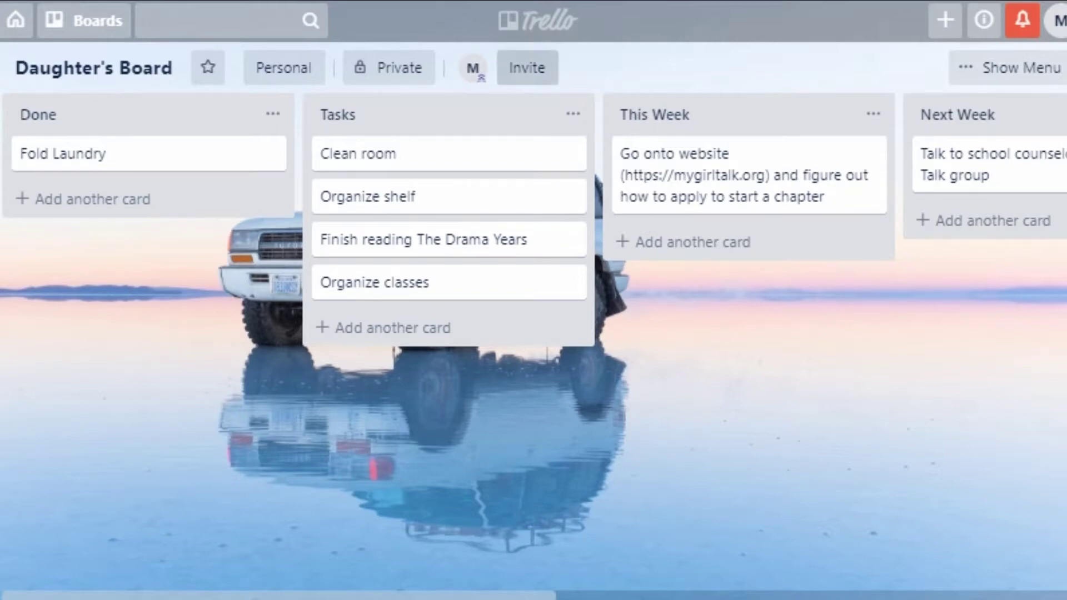
# Cancel an invite, then turn on Watch for Daughter's Board from the menu's More options.
pyautogui.click(526, 67)
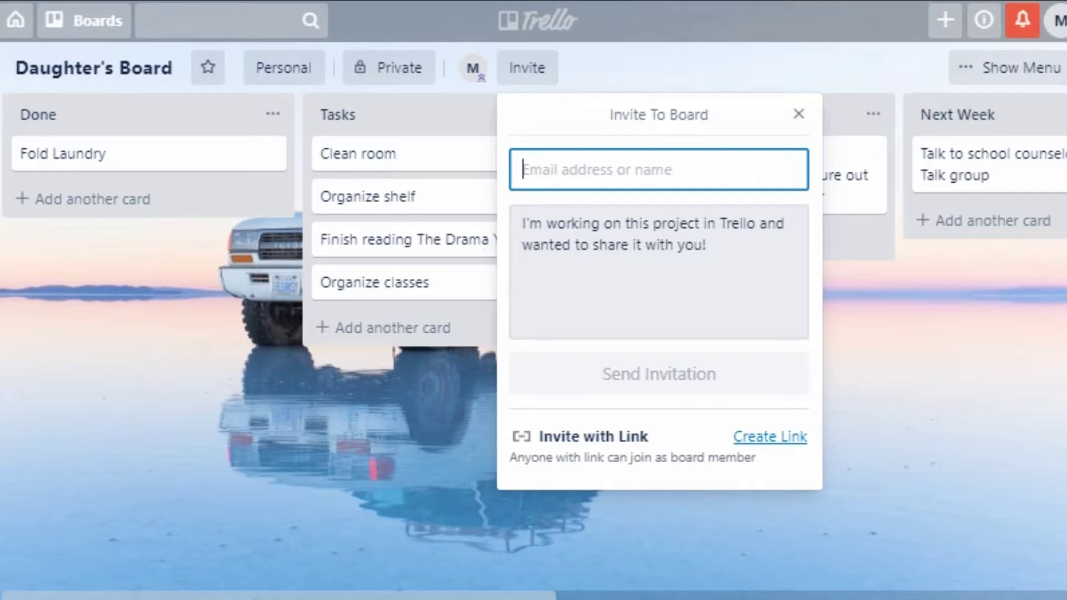
pyautogui.press('Escape')
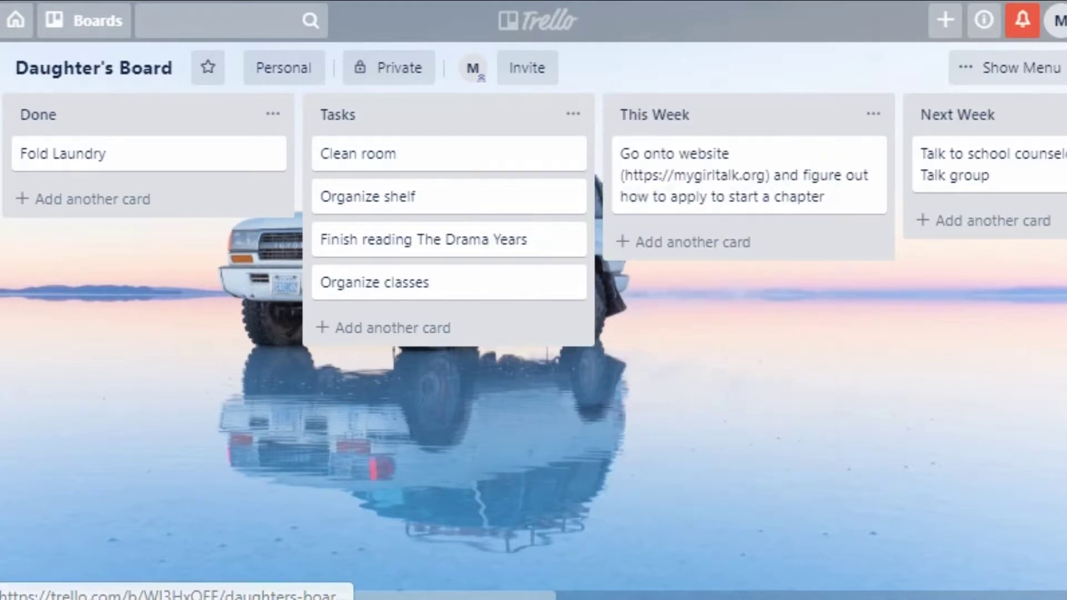
pyautogui.click(1009, 67)
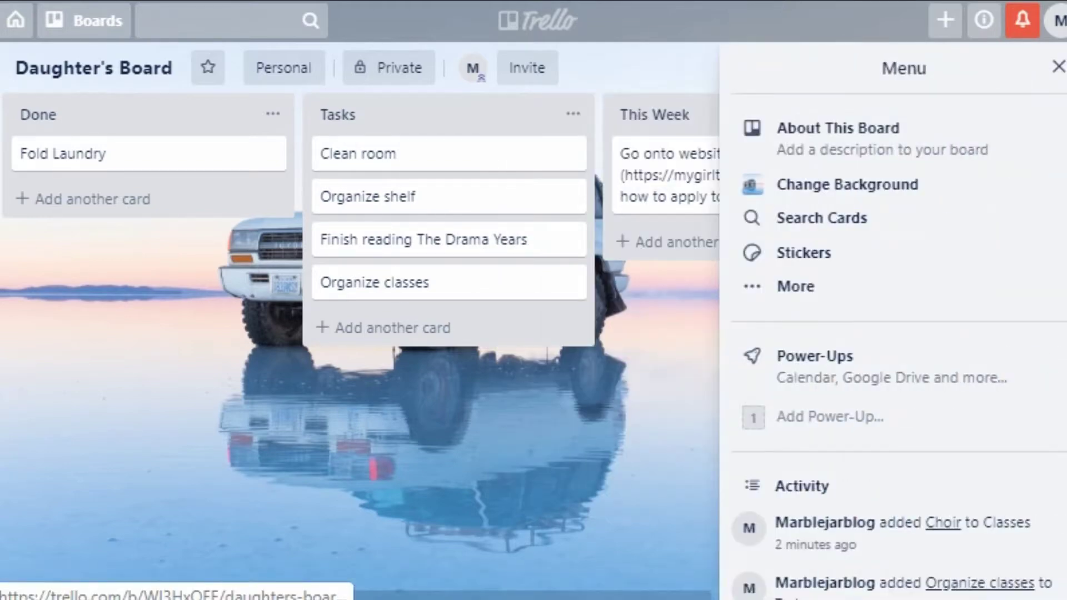
pyautogui.click(795, 287)
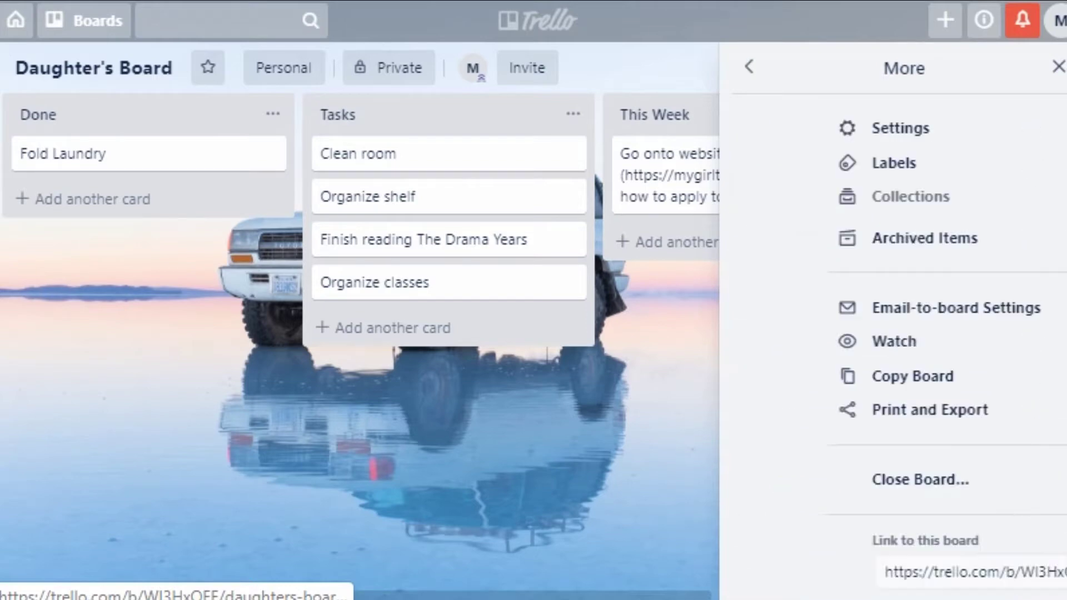
pyautogui.click(800, 341)
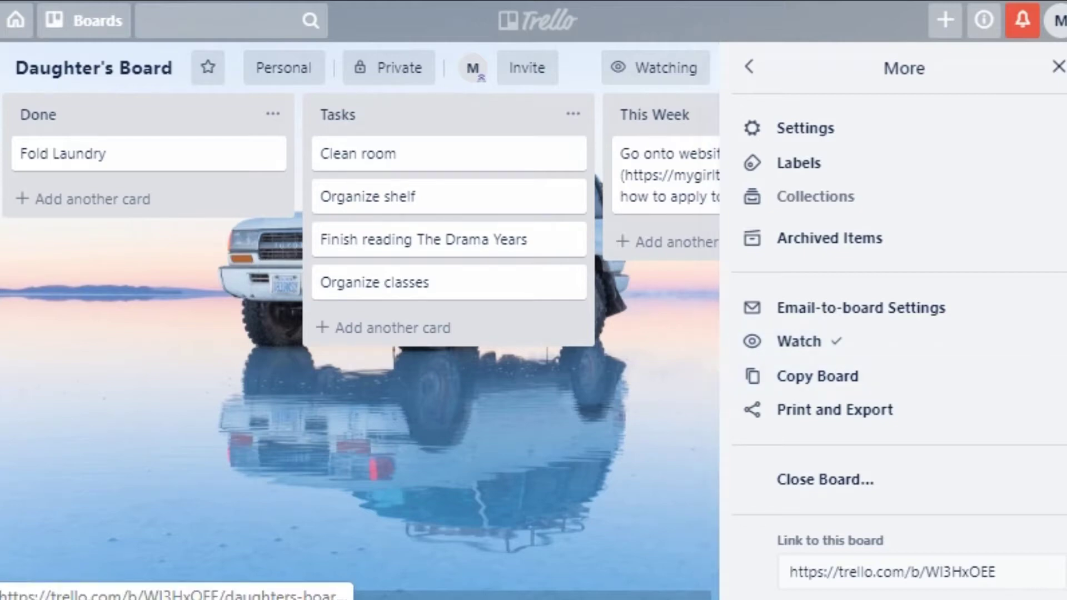
pyautogui.click(1057, 66)
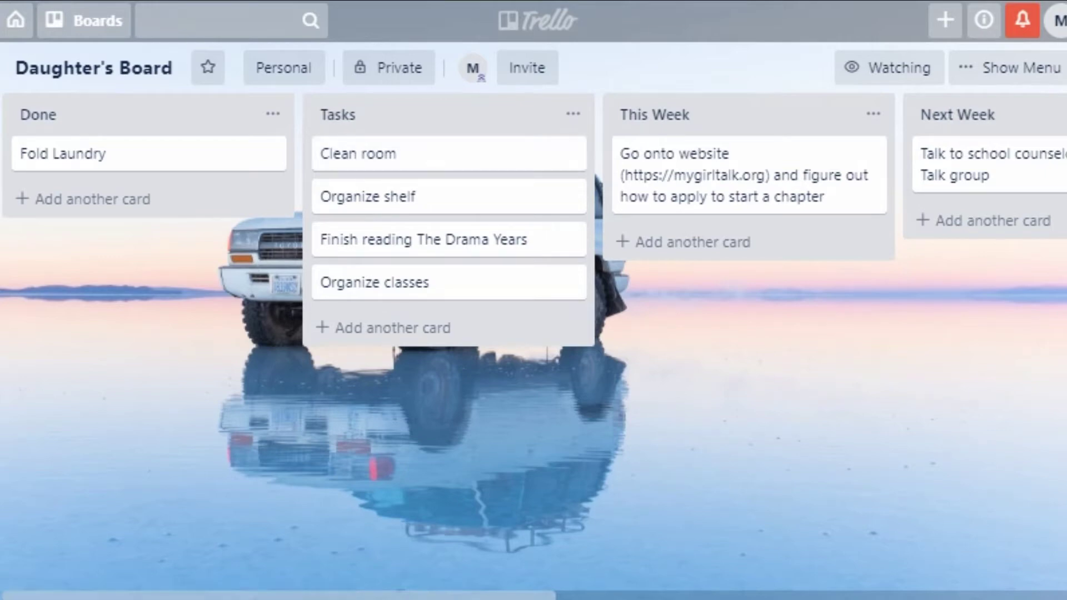
pyautogui.hscroll(15, 533, 278)
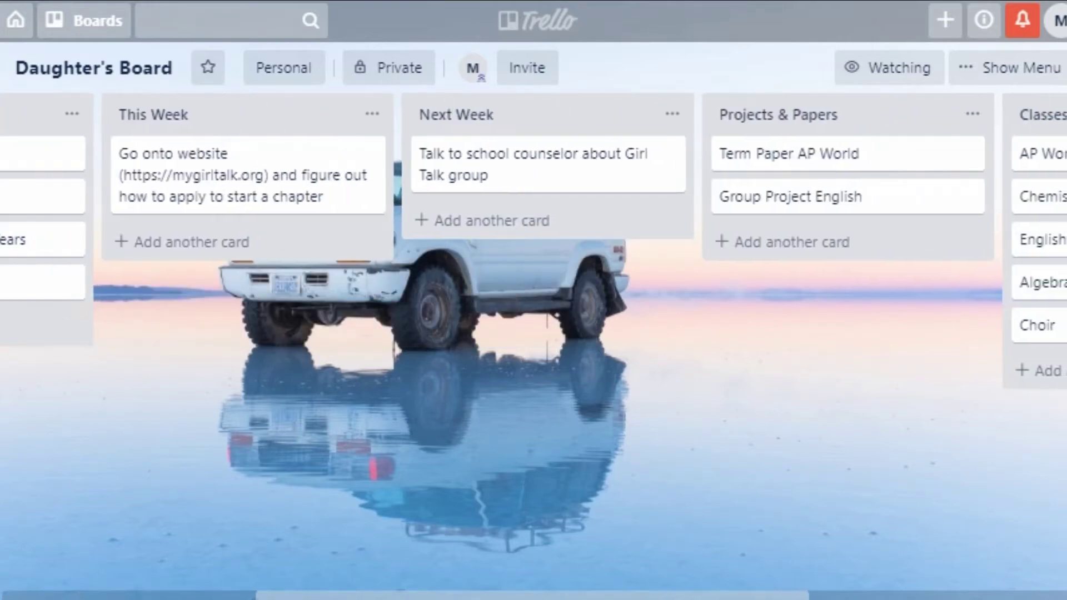
pyautogui.hscroll(-15, 533, 278)
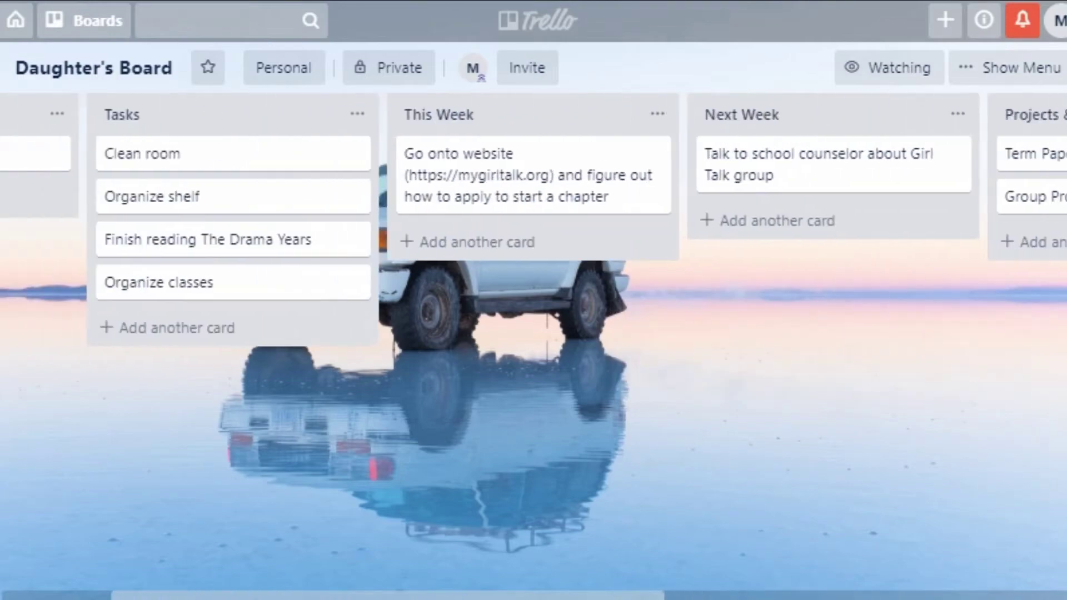